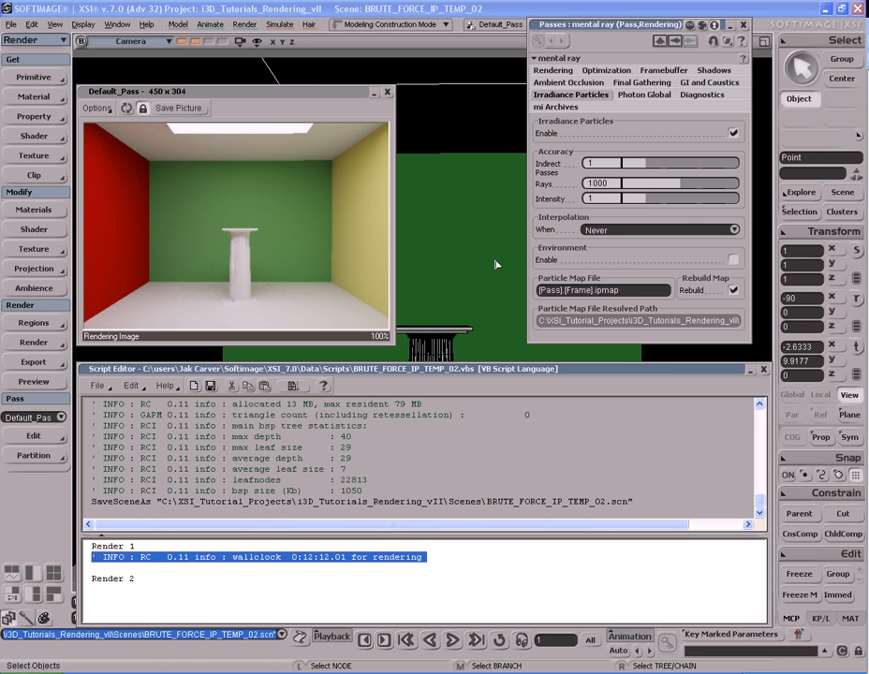
Set the irradiance particles' Rays accuracy to 32 for the mental ray pass
drag(316, 95, 316, 89)
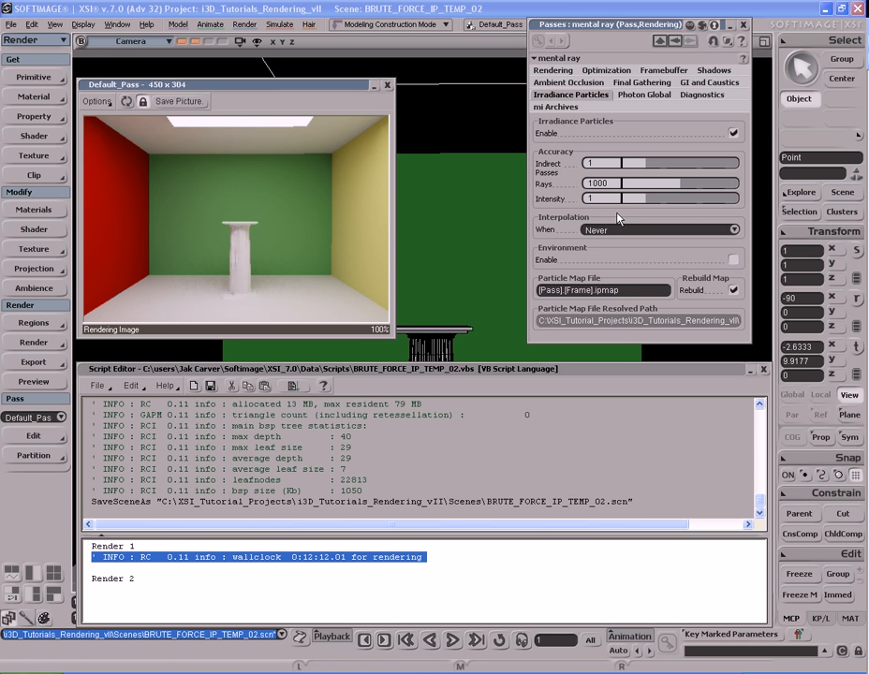
click(599, 184)
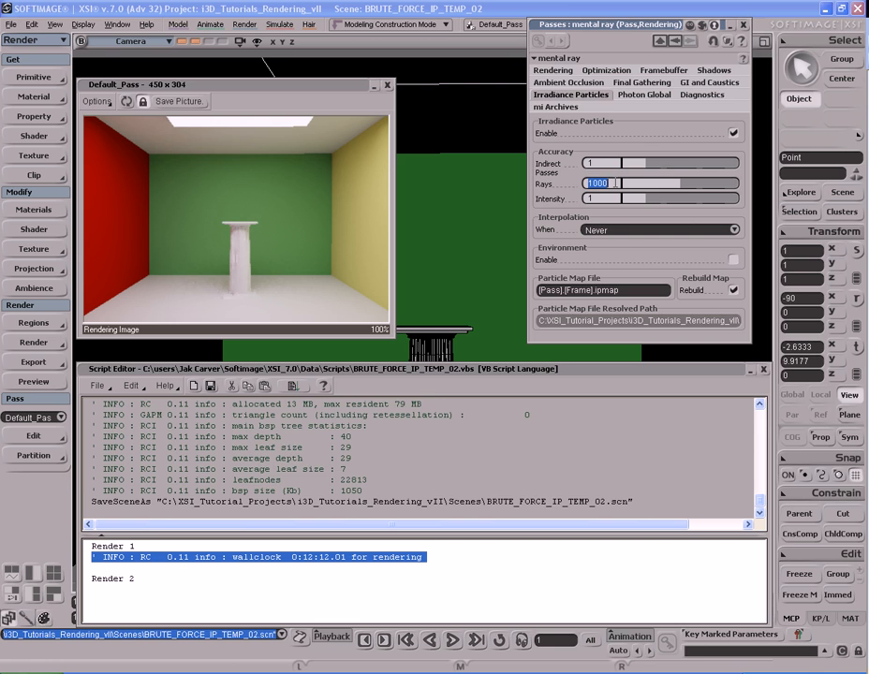
text(32)
key(Return)
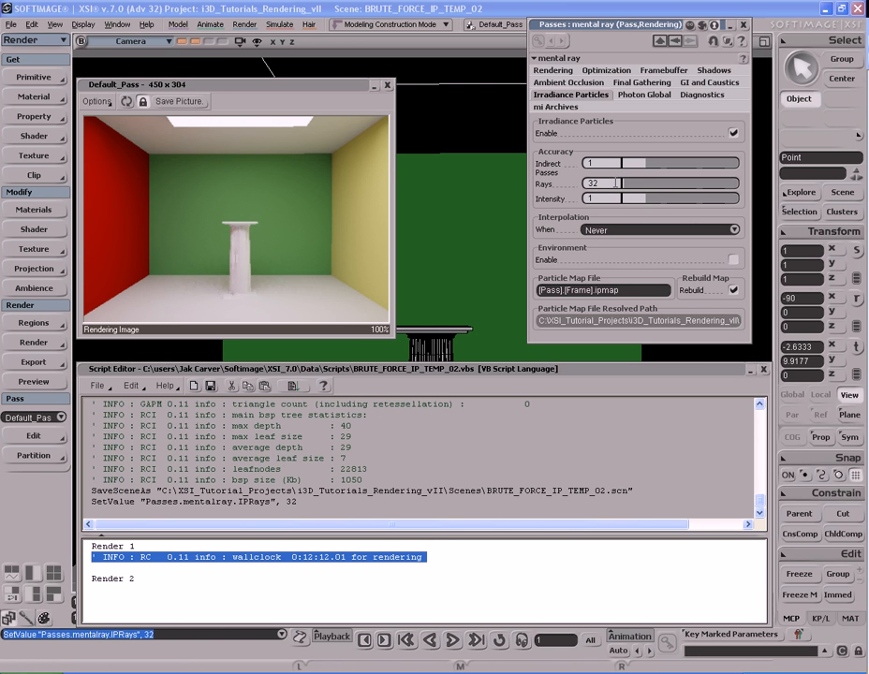
Review the Rays and Indirect Passes accuracy settings and the Photon Global importon density and diffuse bounces
click(617, 184)
click(615, 162)
click(612, 173)
click(609, 182)
click(611, 163)
click(611, 173)
click(625, 96)
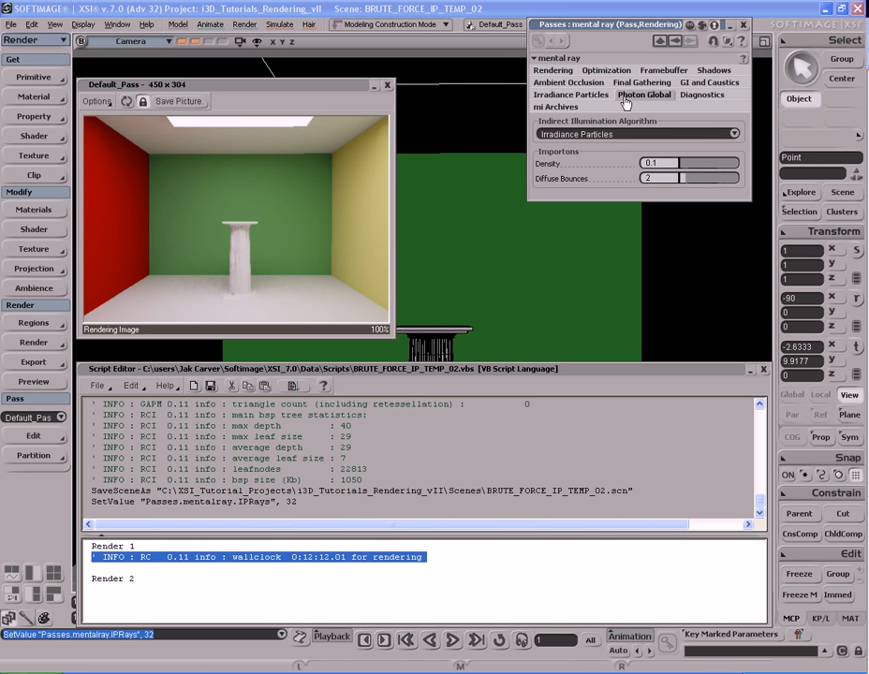
click(571, 95)
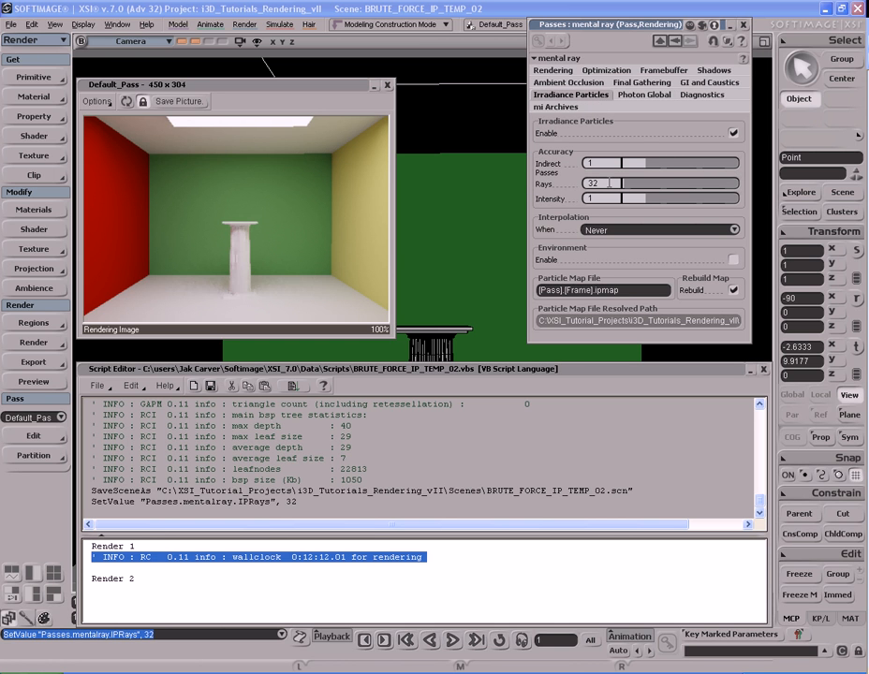
Lower the aliasing Max Level to -2 and re-render the pass preview with irradiance particles
click(553, 70)
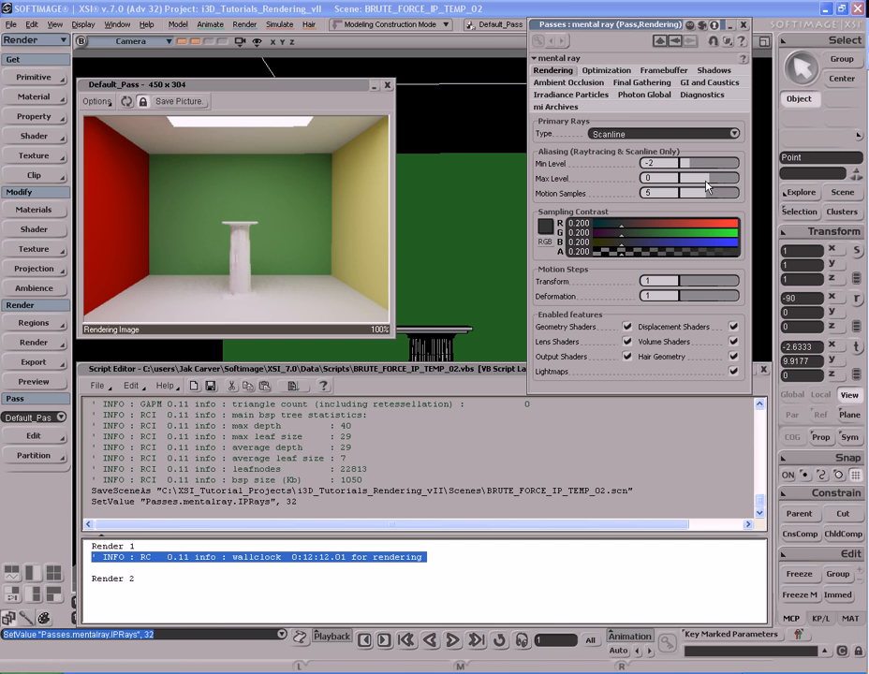
drag(707, 186, 693, 186)
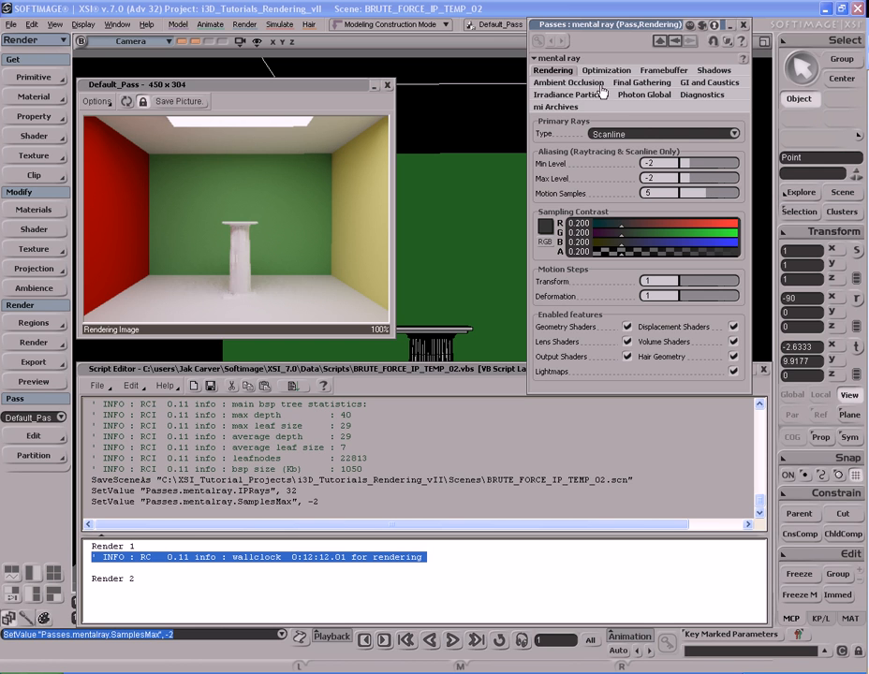
click(590, 95)
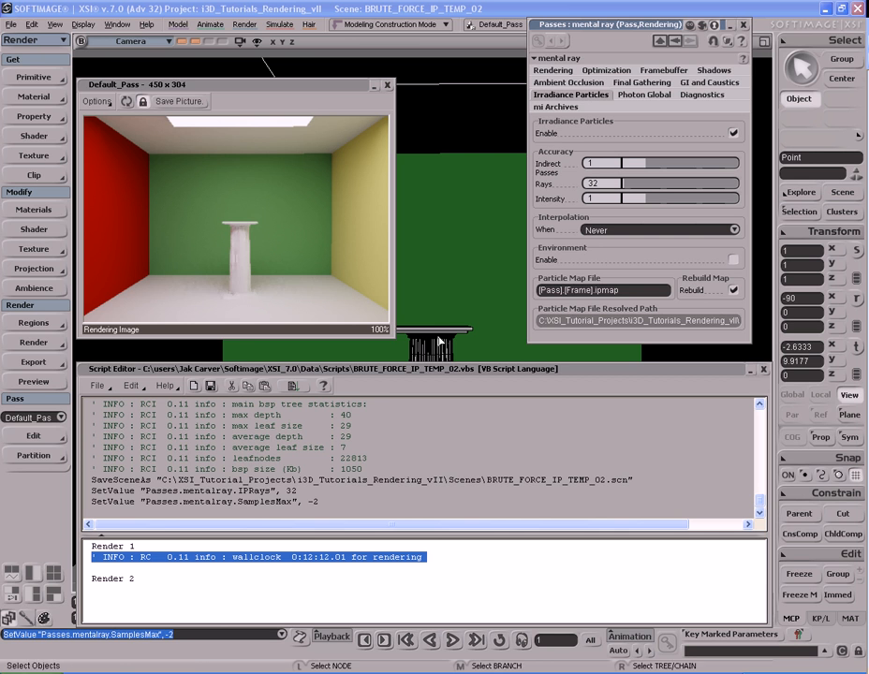
click(126, 101)
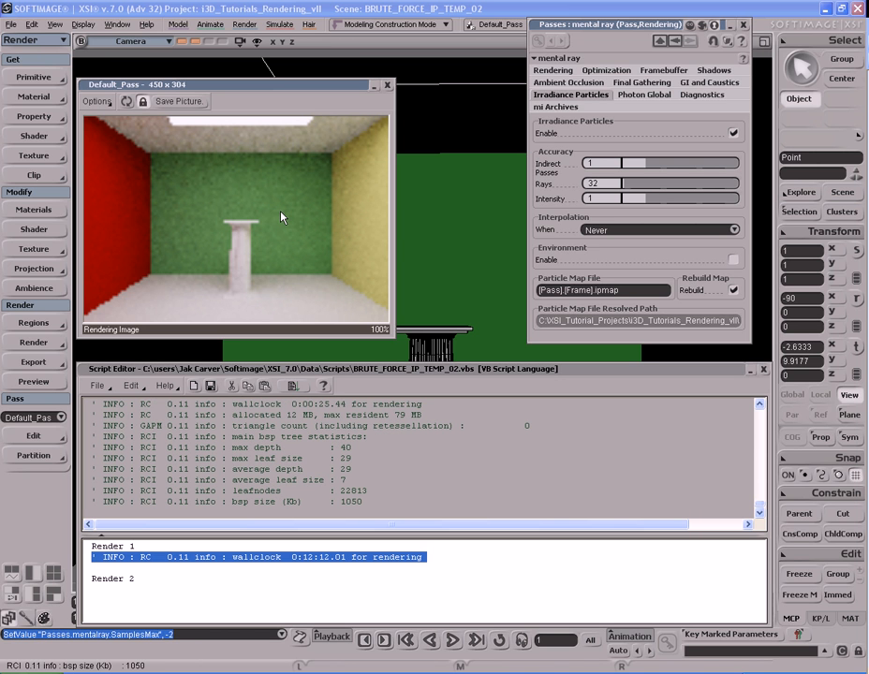
Raise the aliasing Max Level to 0 and set the irradiance particles' Rays to 1000
click(614, 184)
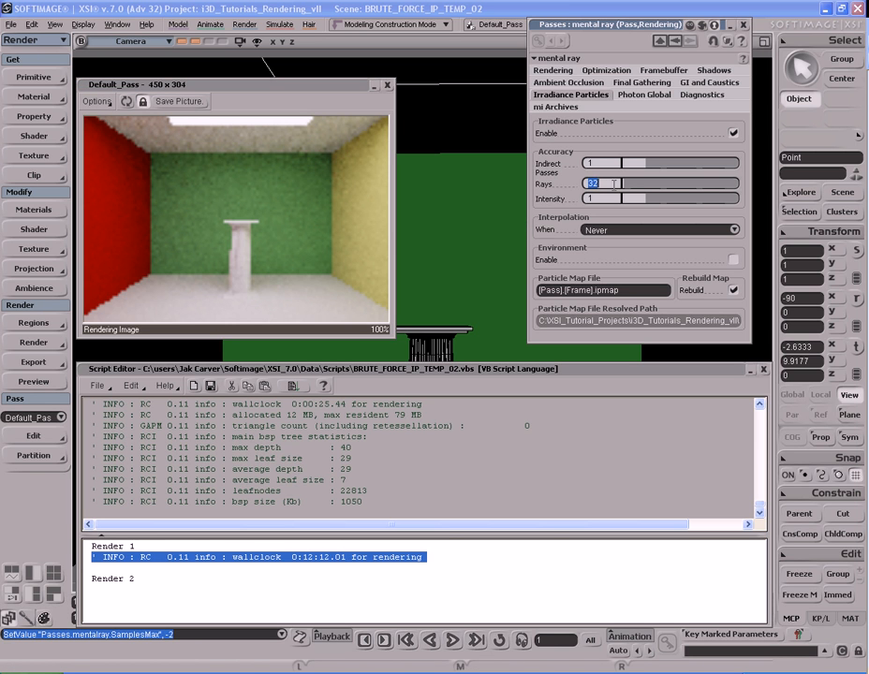
click(552, 70)
drag(689, 178, 708, 178)
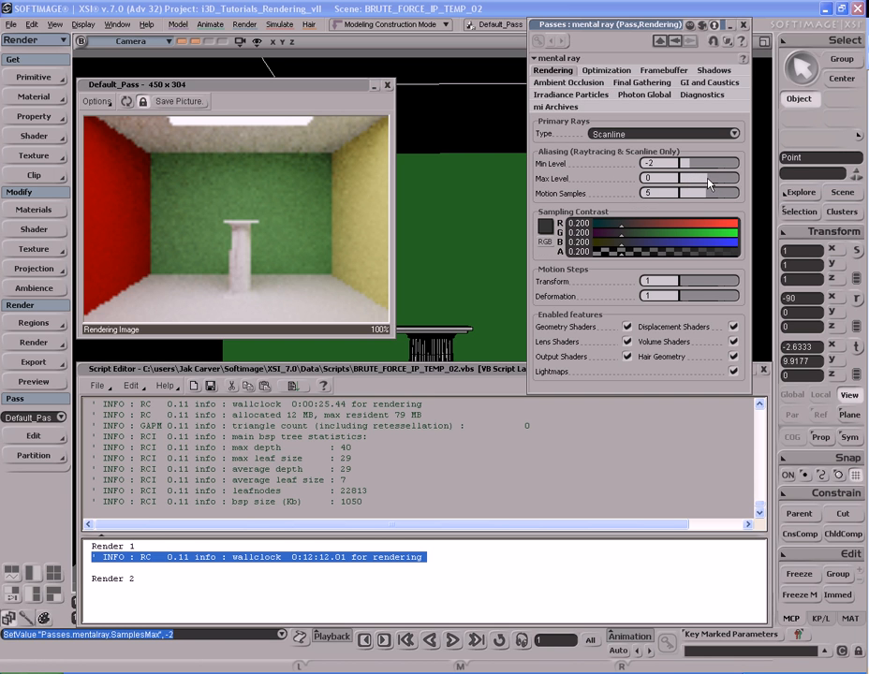
click(591, 96)
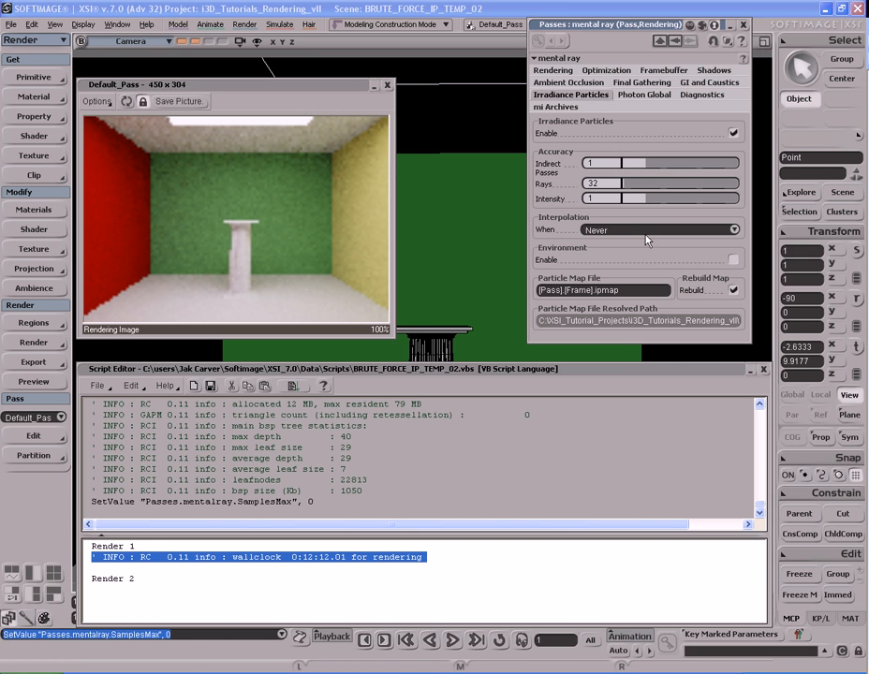
click(614, 184)
text(1000)
key(Return)
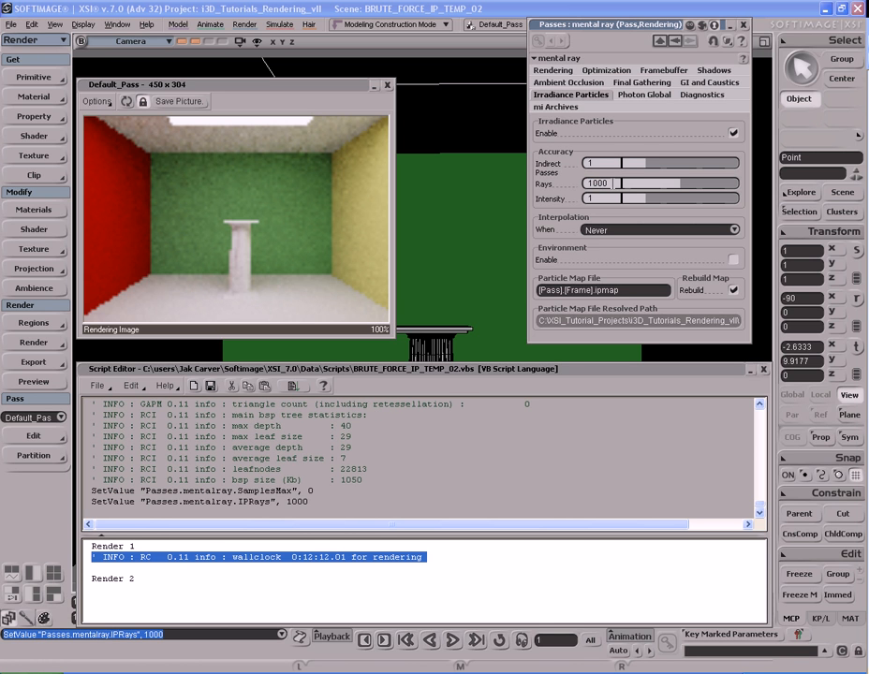
Turn off rebuilding of the irradiance particle map so the existing map file is reused
click(734, 291)
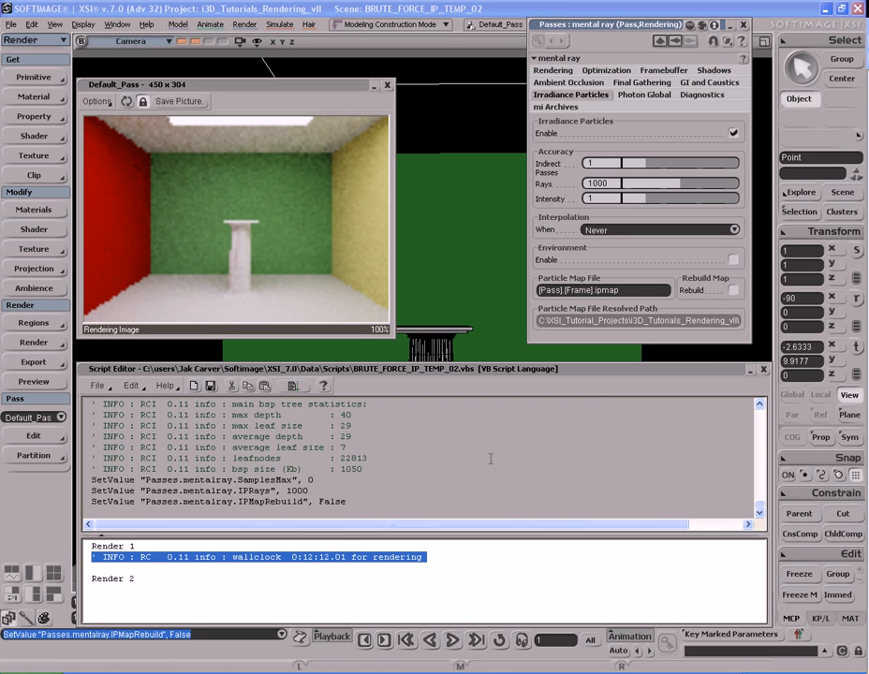
double_click(618, 184)
double_click(616, 164)
click(617, 174)
Copy the low-quality render's wallclock line from the script log into the notes under Render 2
scroll(333, 436, up, 2)
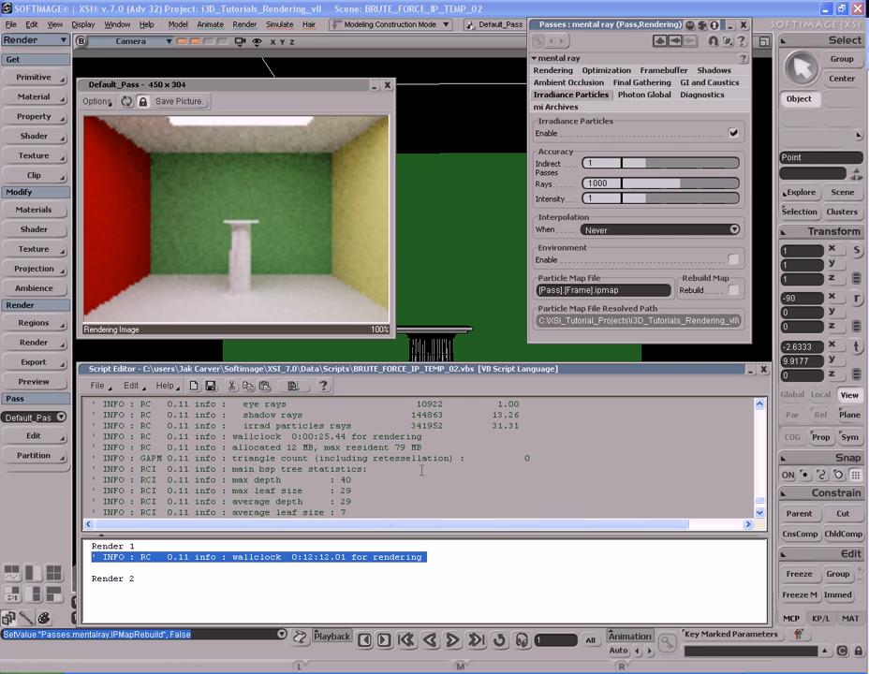
triple_click(325, 436)
key(ctrl+c)
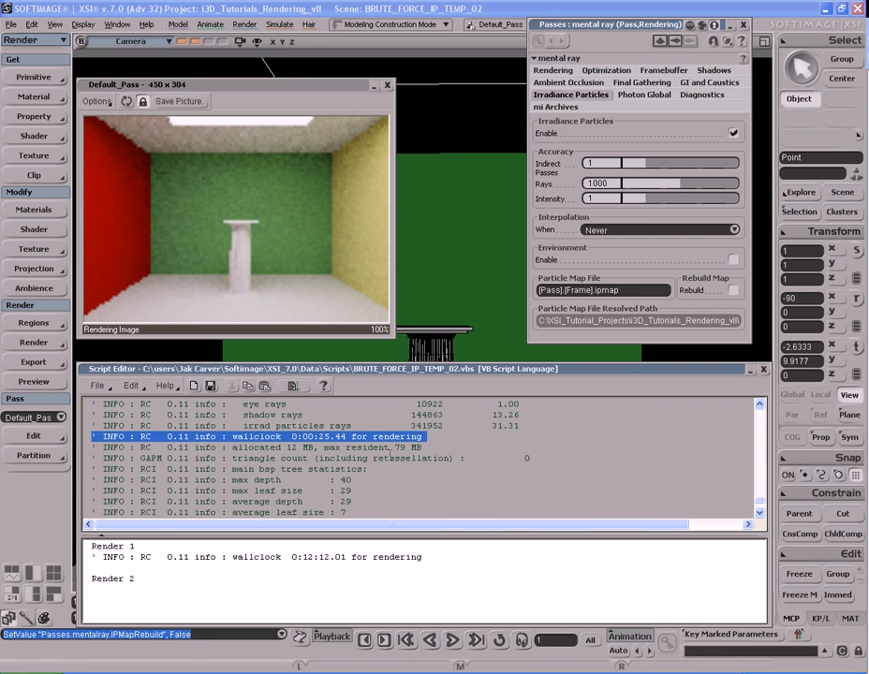
click(359, 600)
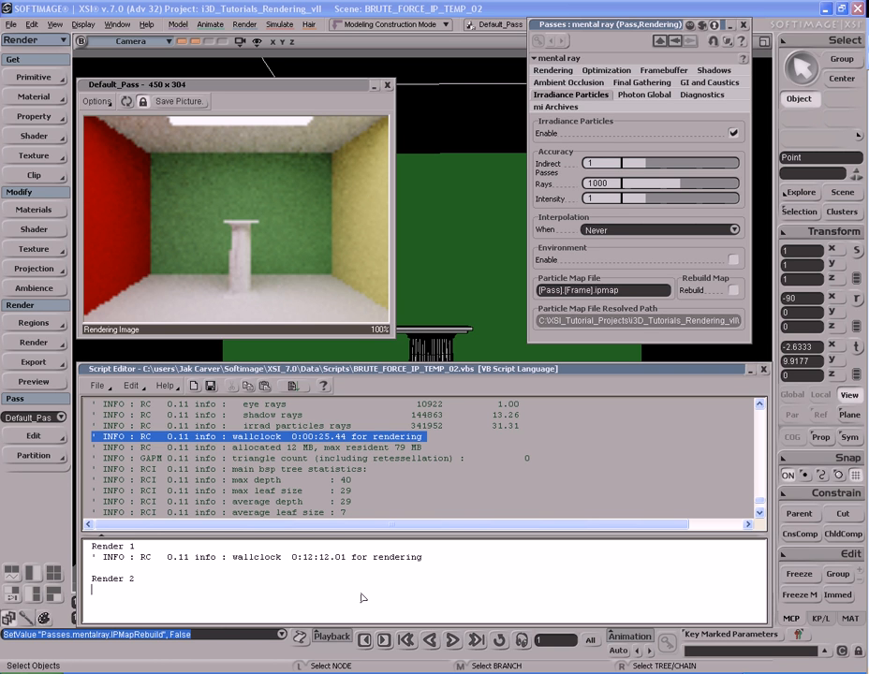
key(ctrl+v)
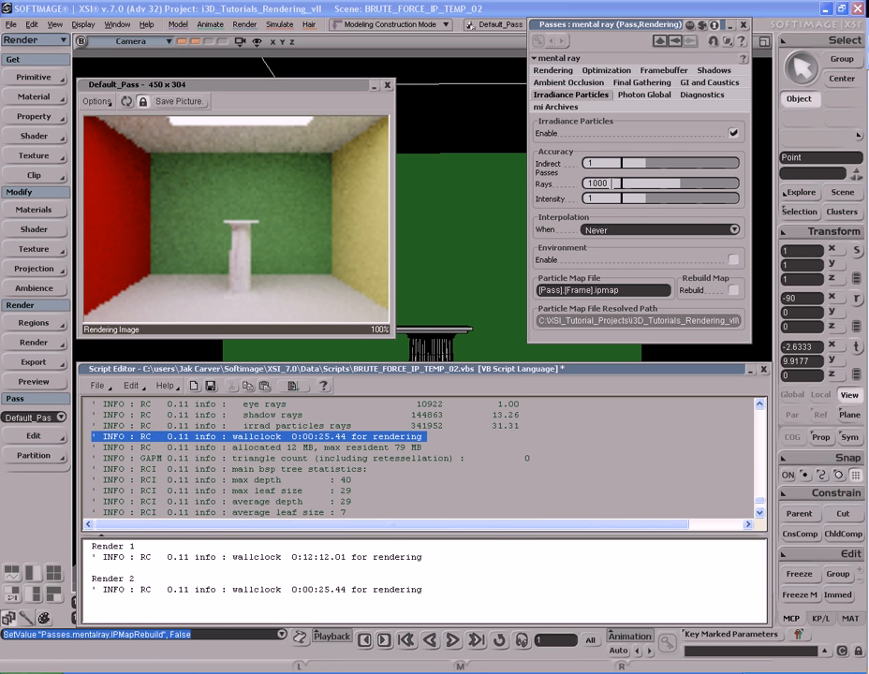
Re-render the pass with the stored particle map and add its wallclock line as the second entry under Render 2
click(127, 106)
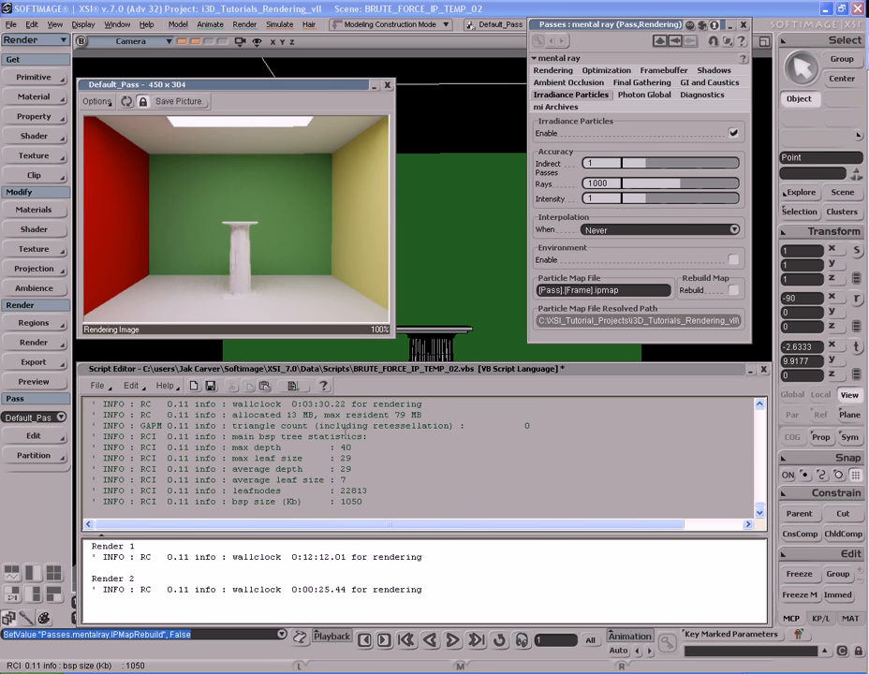
scroll(351, 468, up, 1)
click(330, 437)
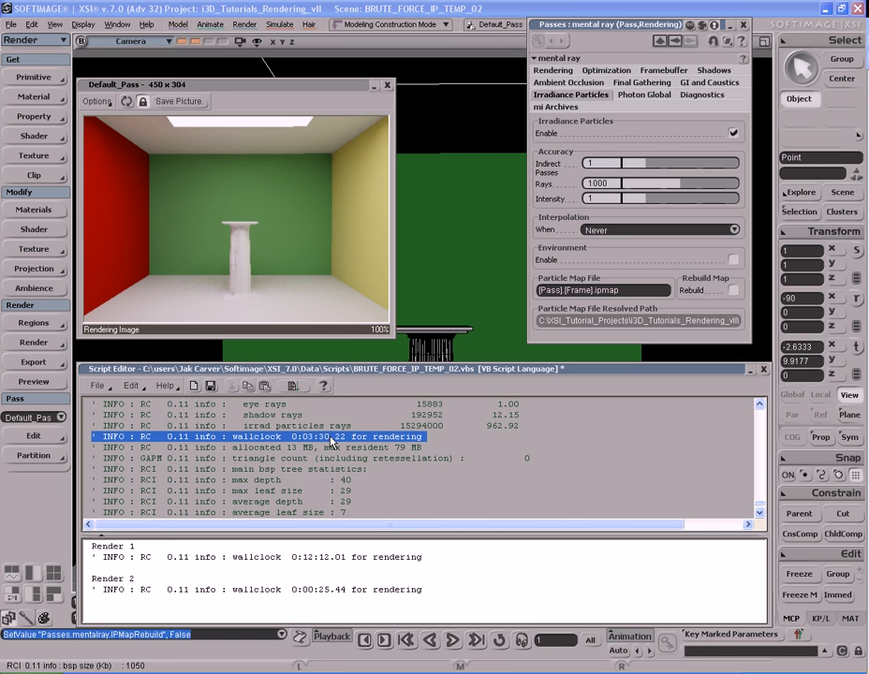
key(ctrl+c)
click(346, 602)
key(ctrl+v)
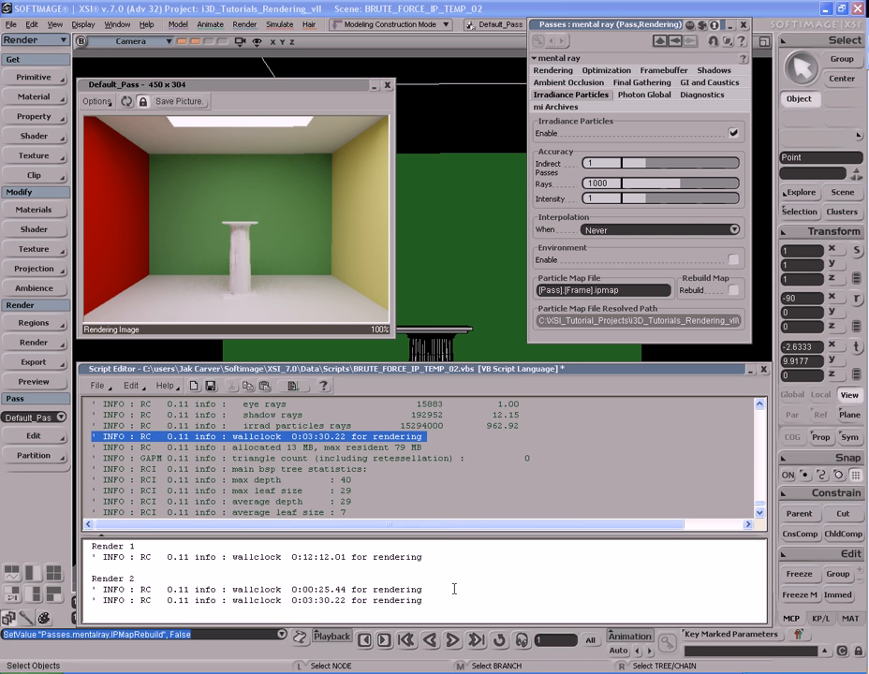
Enlarge the notes area and compare the wallclock times recorded for Render 1 and Render 2
drag(447, 536, 445, 516)
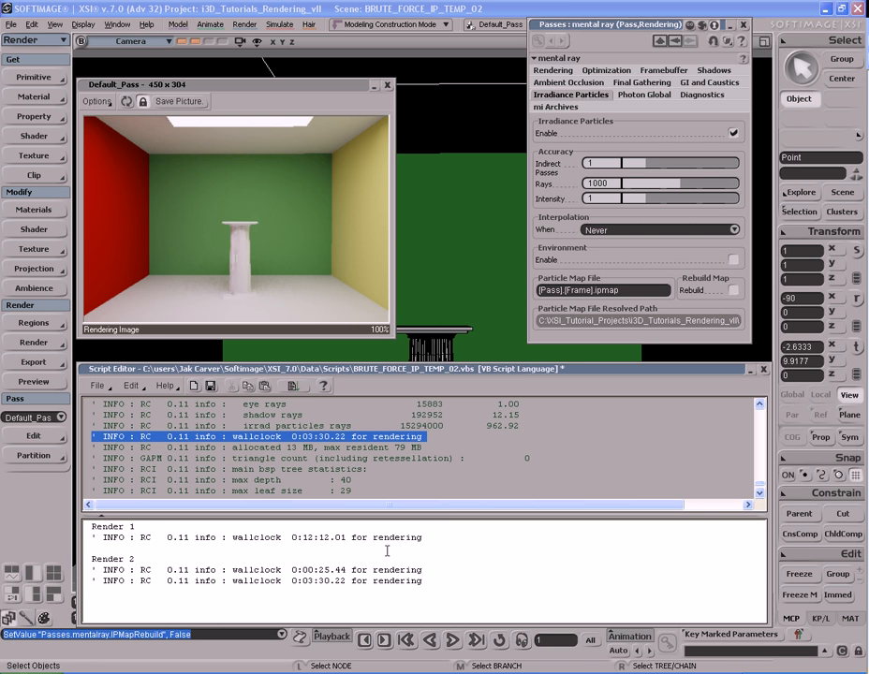
drag(91, 527, 85, 543)
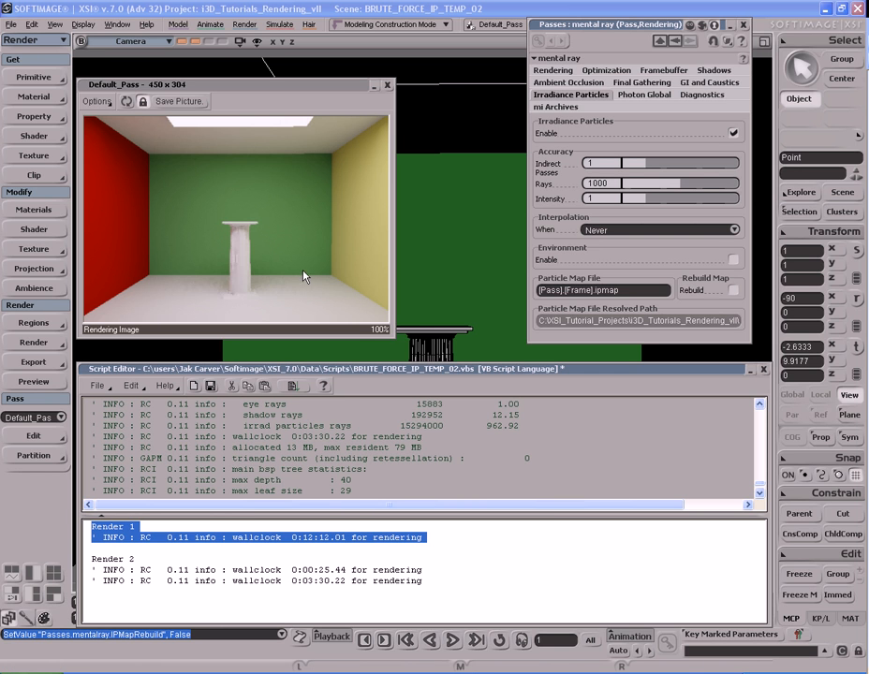
drag(84, 560, 80, 588)
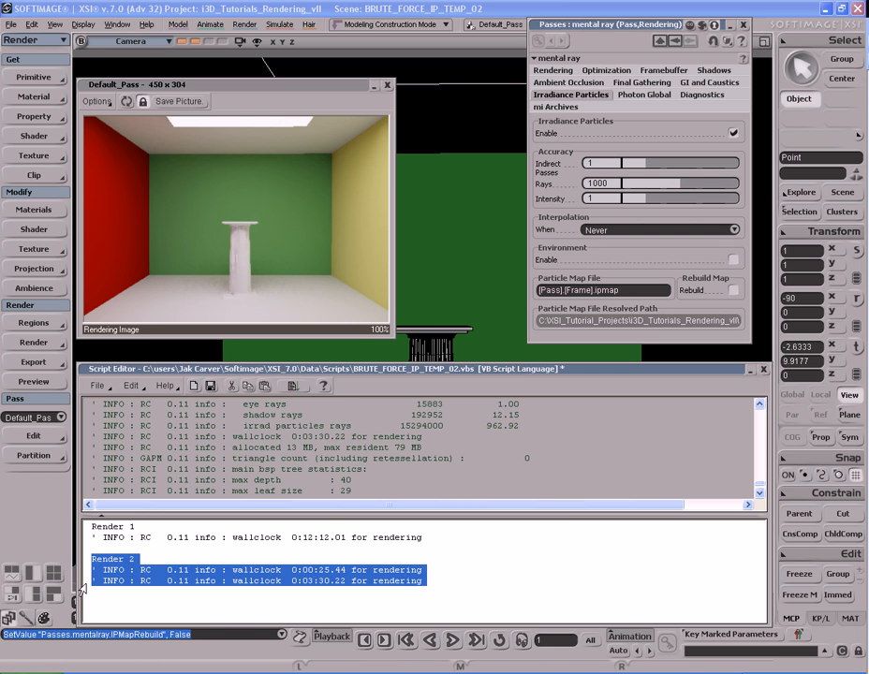
click(375, 591)
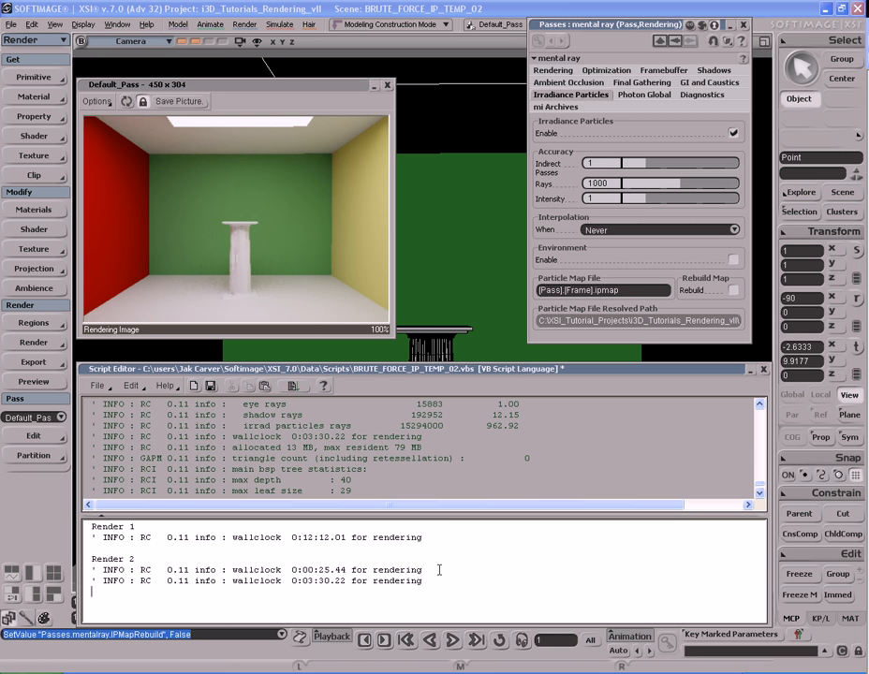
click(440, 569)
triple_click(393, 582)
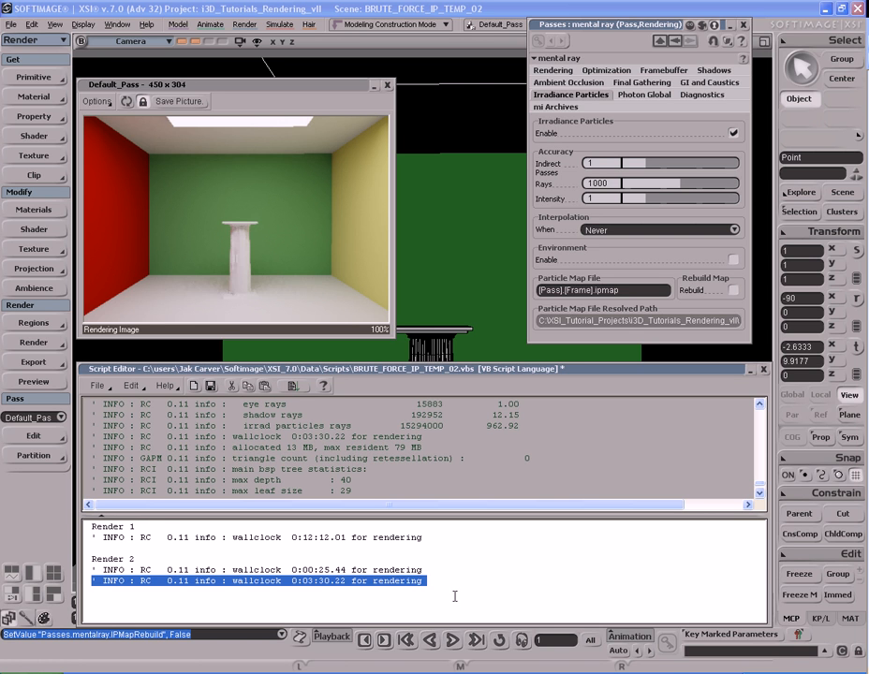
triple_click(448, 537)
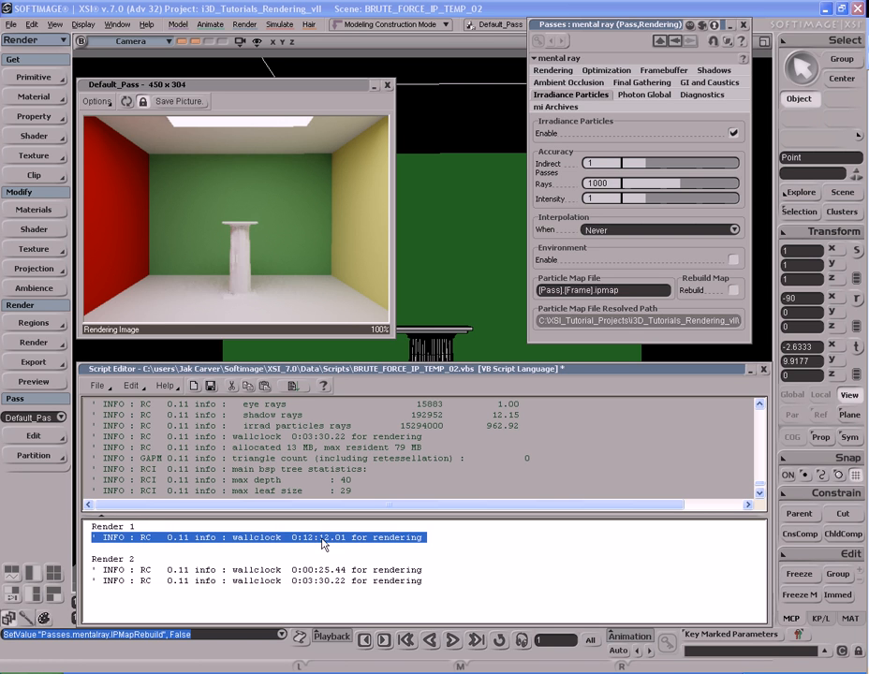
triple_click(453, 582)
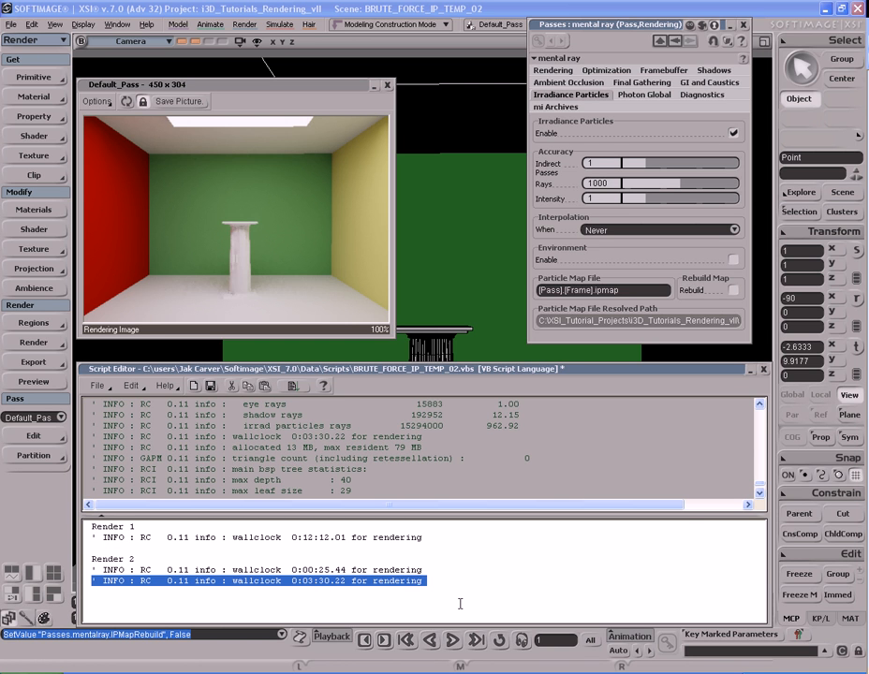
triple_click(223, 537)
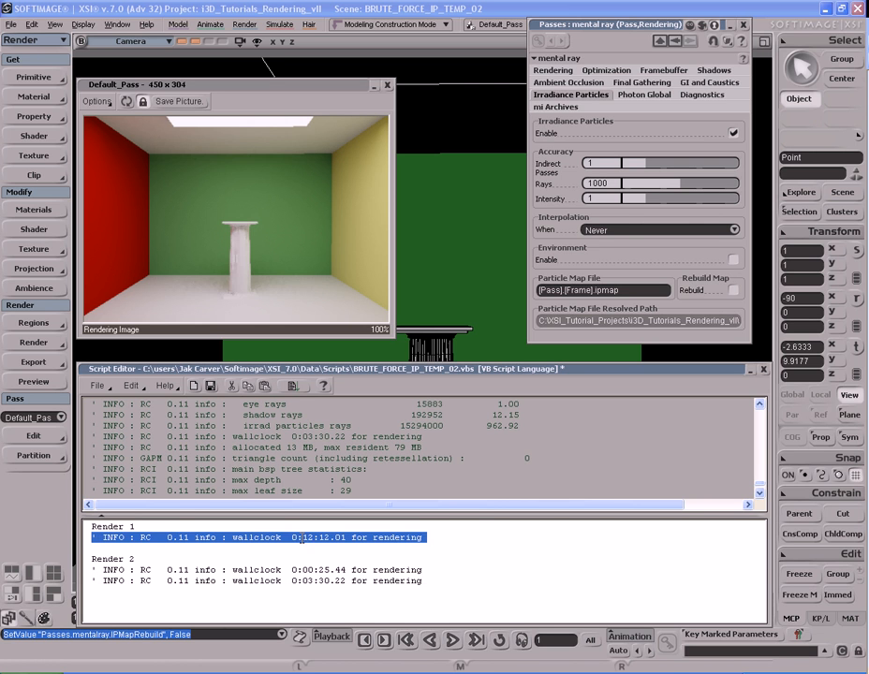
click(457, 582)
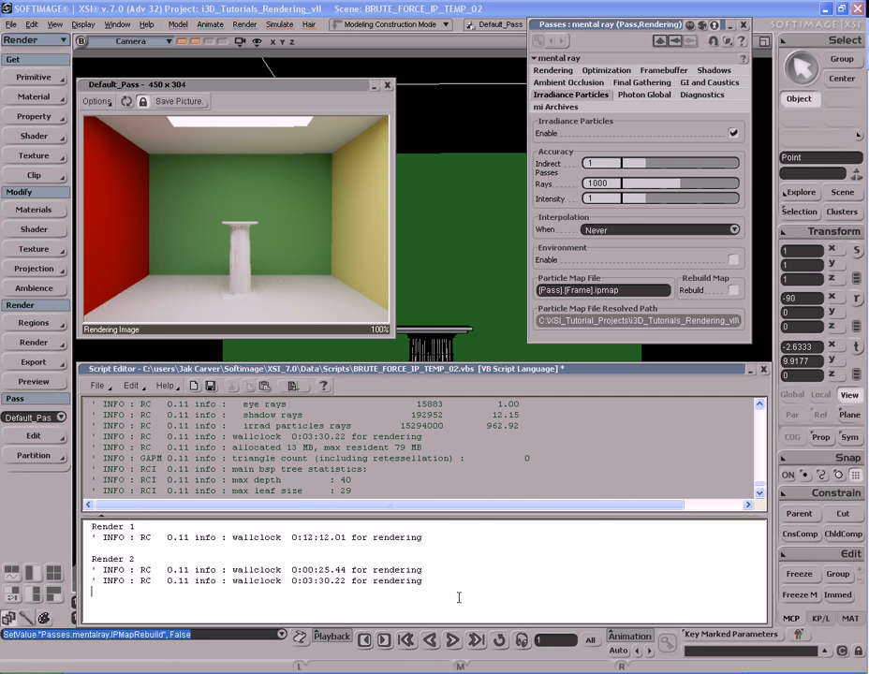
double_click(325, 539)
triple_click(317, 540)
click(448, 590)
Set the irradiance particles' interpolation to Always
click(625, 229)
click(632, 243)
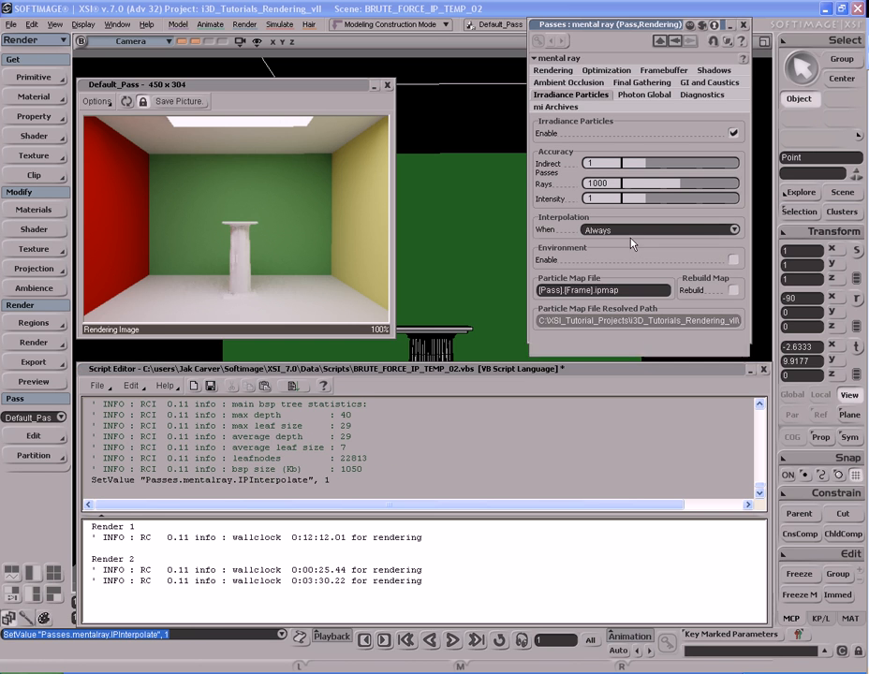